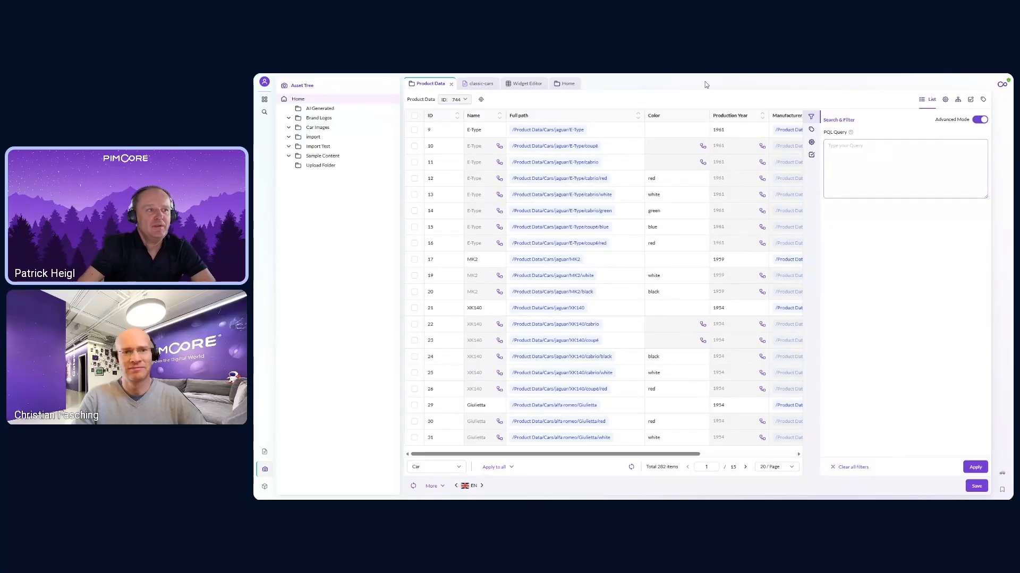
Step: Review the classic-cars document's data pool settings, including its workspace definition, pre-condition query and pre-condition service
click(480, 85)
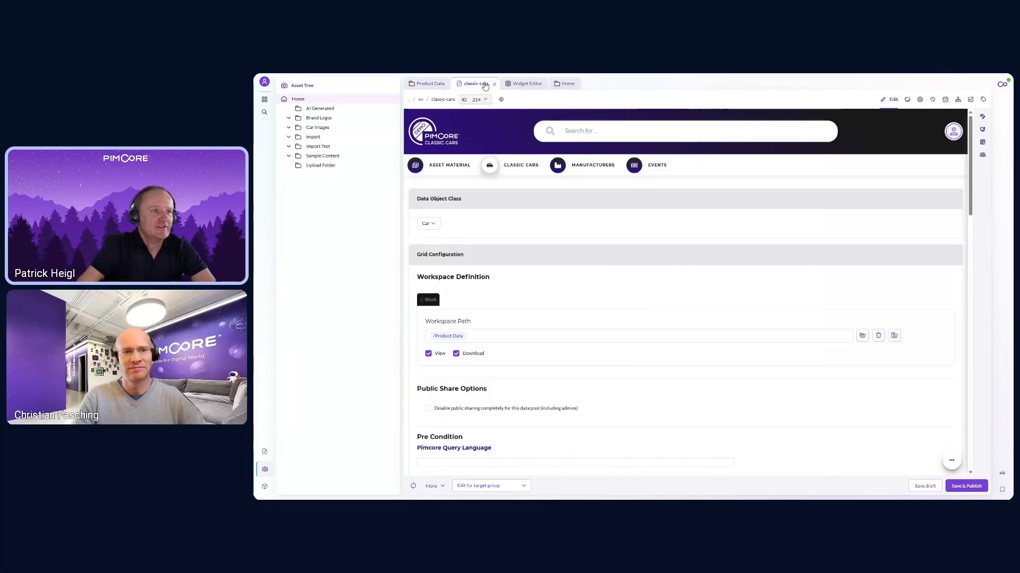
scroll(915, 221, down, 1)
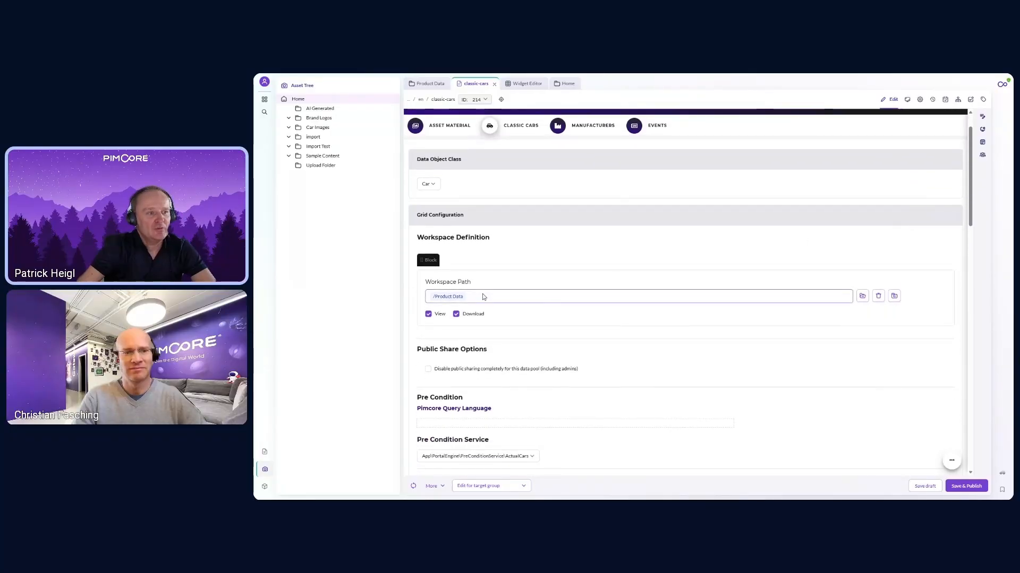
scroll(552, 286, down, 1)
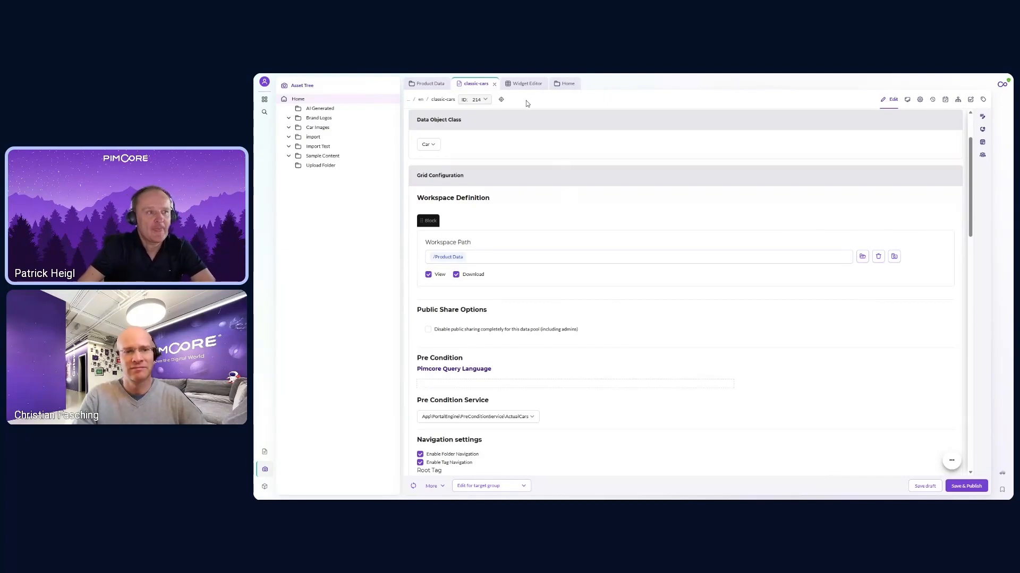
Step: Review the Cars widget configuration in the Widget Editor down to its allowed objects, context menu actions and PQL filter
click(523, 86)
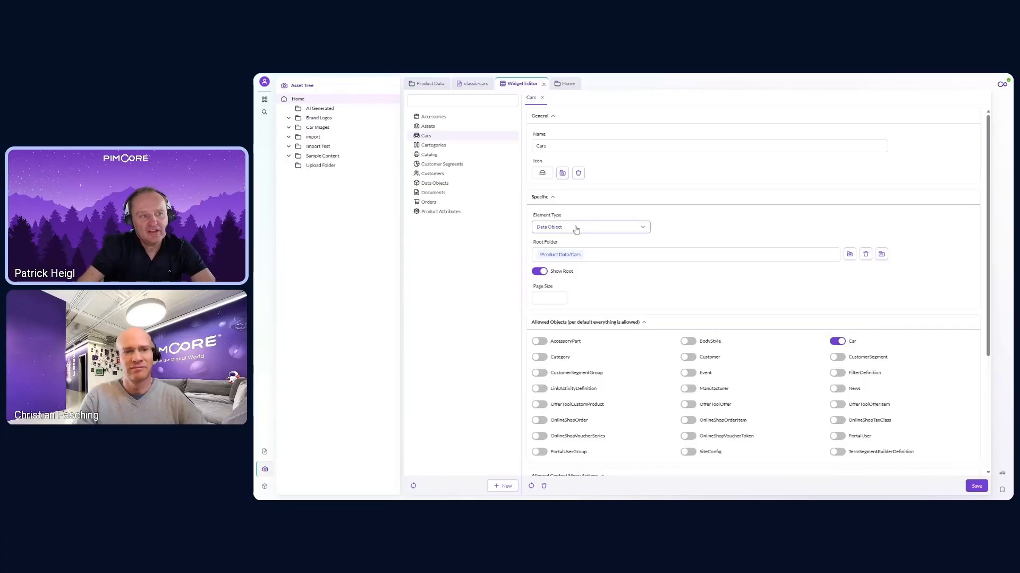
scroll(711, 291, down, 1)
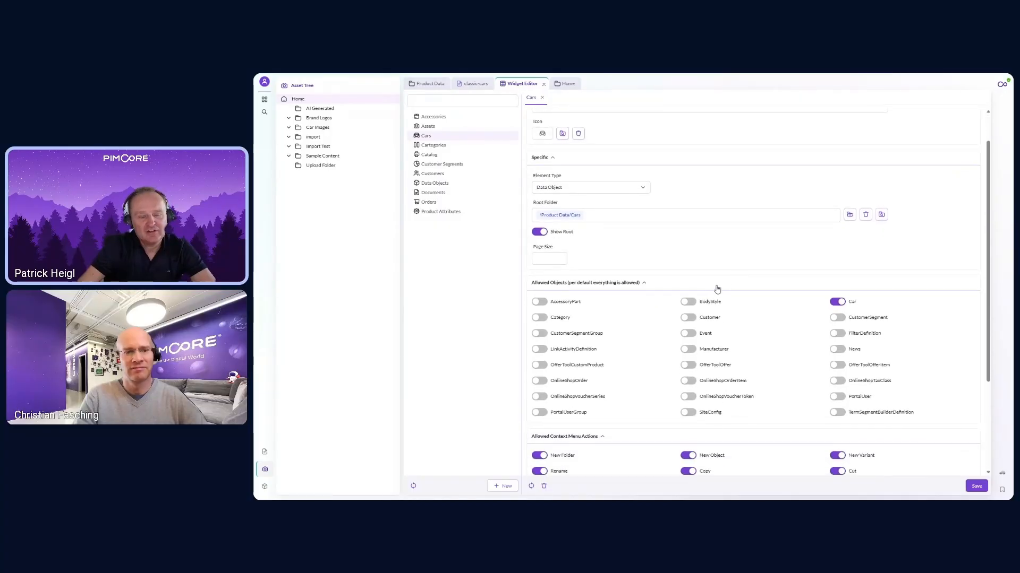
scroll(714, 287, down, 3)
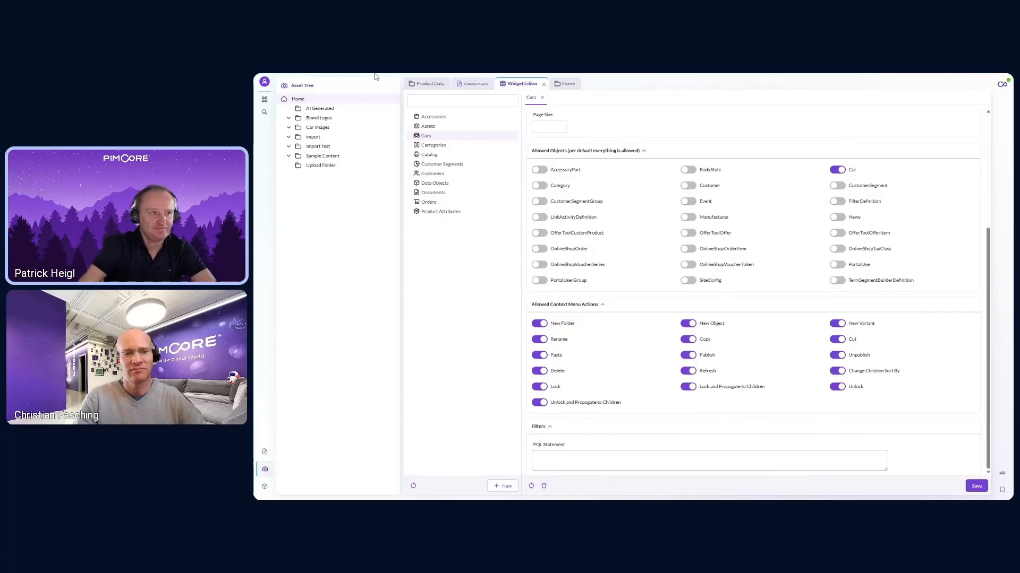
Step: Filter the Product Data cars in advanced mode with the PQL query series = "E-Type" AND (color = "green" OR productionYear < 1965)
click(433, 84)
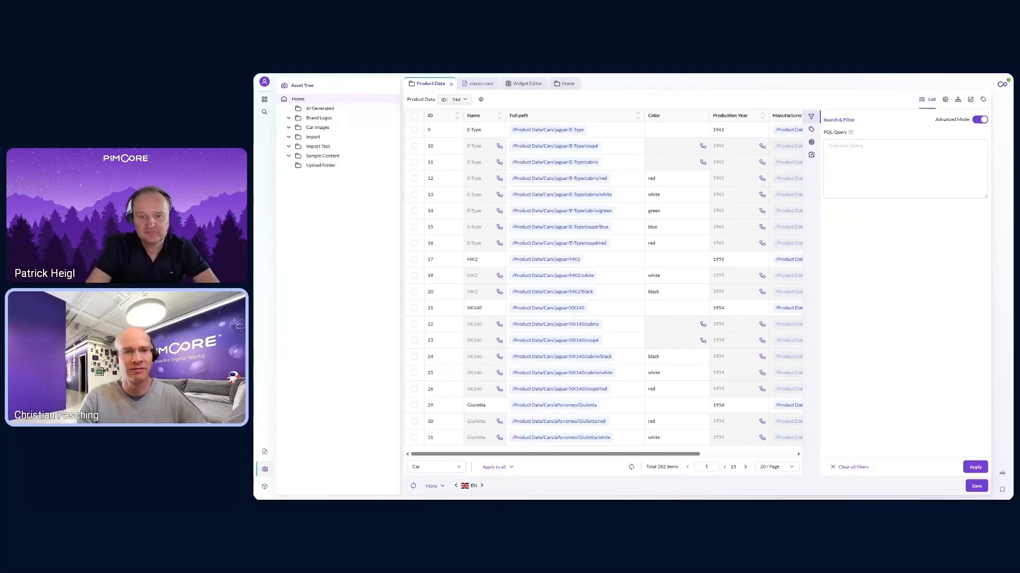
click(977, 121)
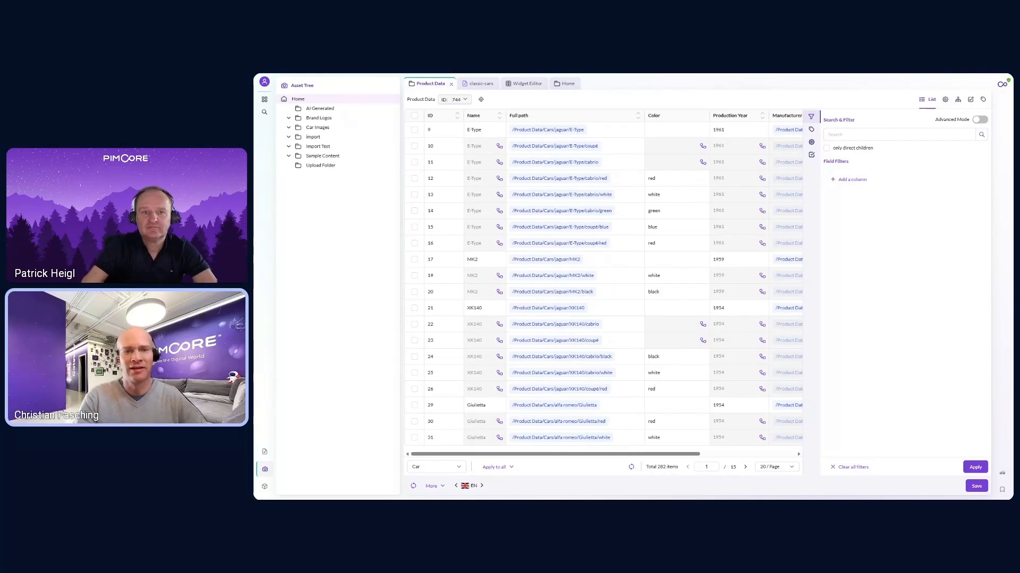
click(979, 120)
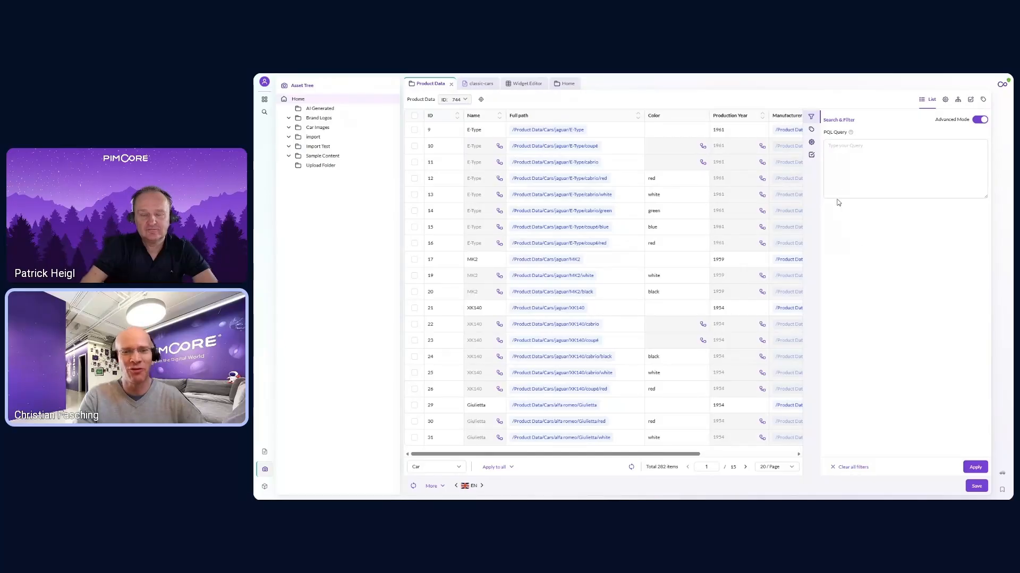
click(886, 155)
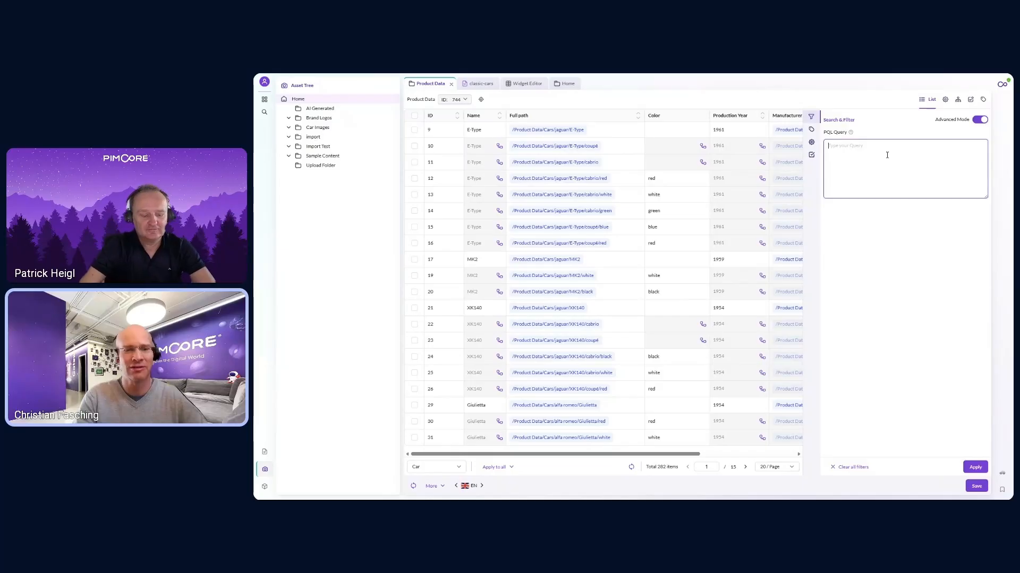
text(series = "E-Type" AND (color = "green" OR productionYear < 1965))
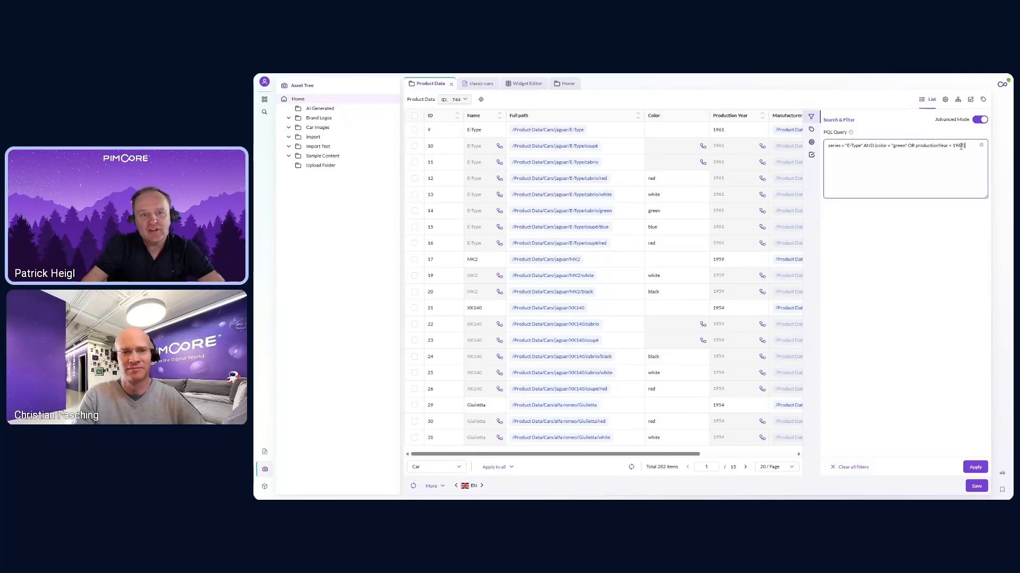
text())
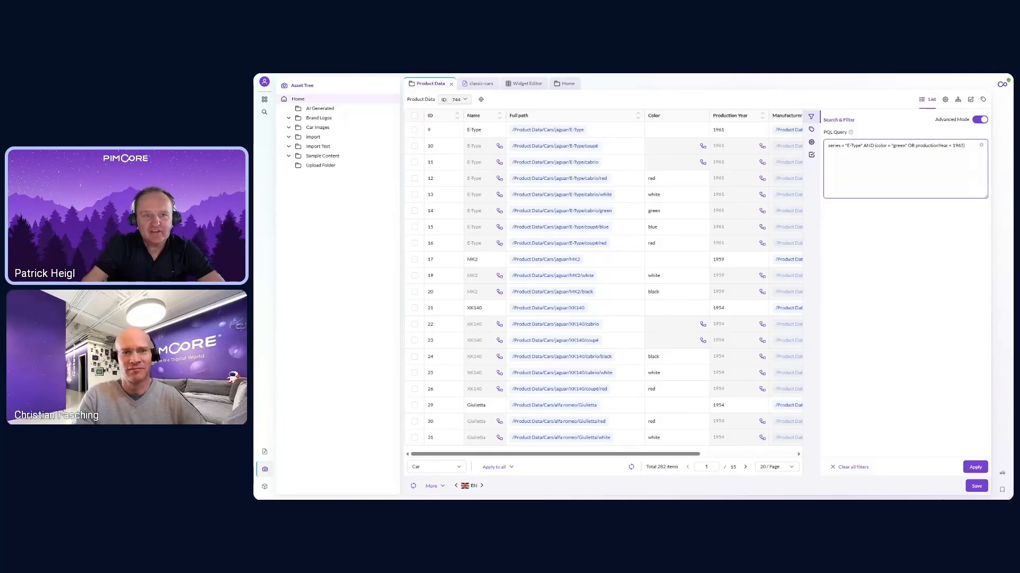
click(975, 467)
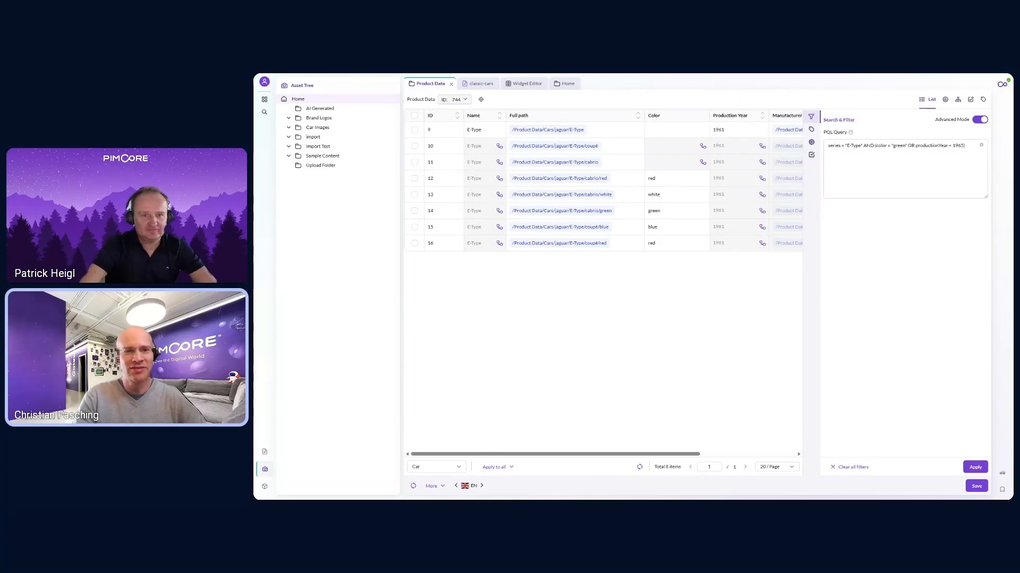
Step: Replace the car filter with manufacturer:Manufacturer.name = "Jaguar" AND productionYear < 1961, apply it and check the Manufacturer column
click(967, 146)
drag(967, 146, 827, 147)
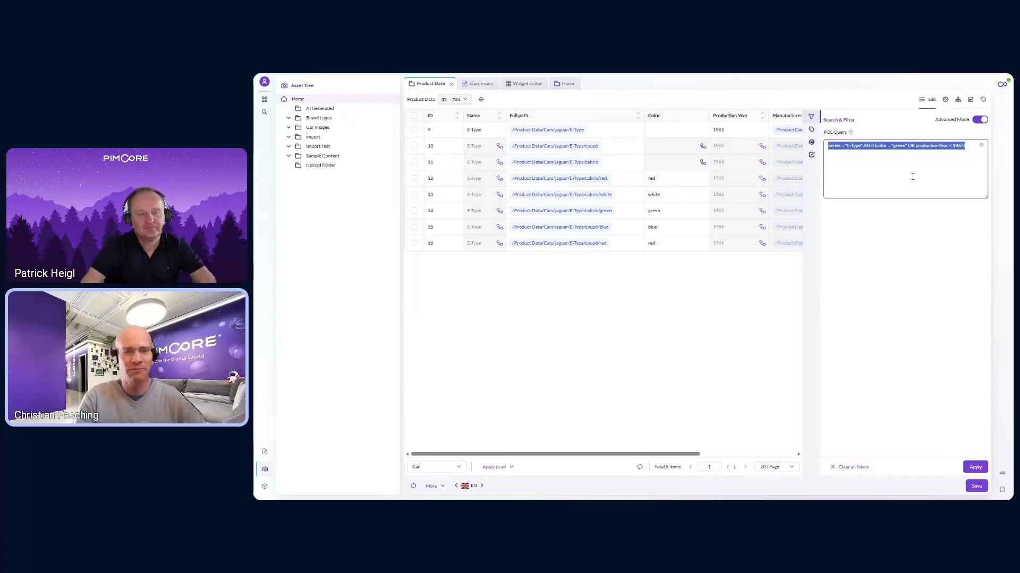
text(manufacturer:Manufacturer.name = "Jaguar" AND productionYear < 1961)
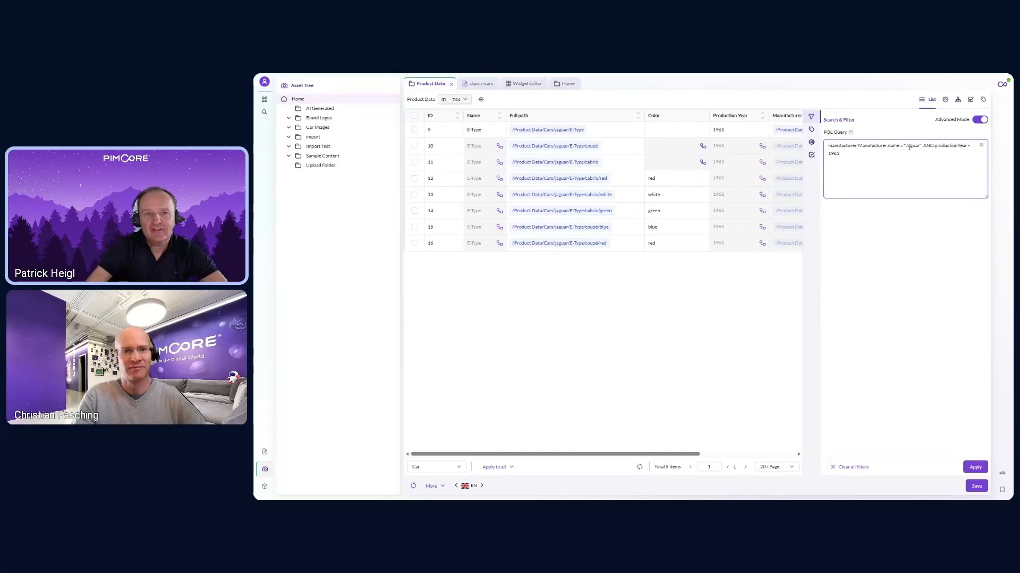
click(975, 467)
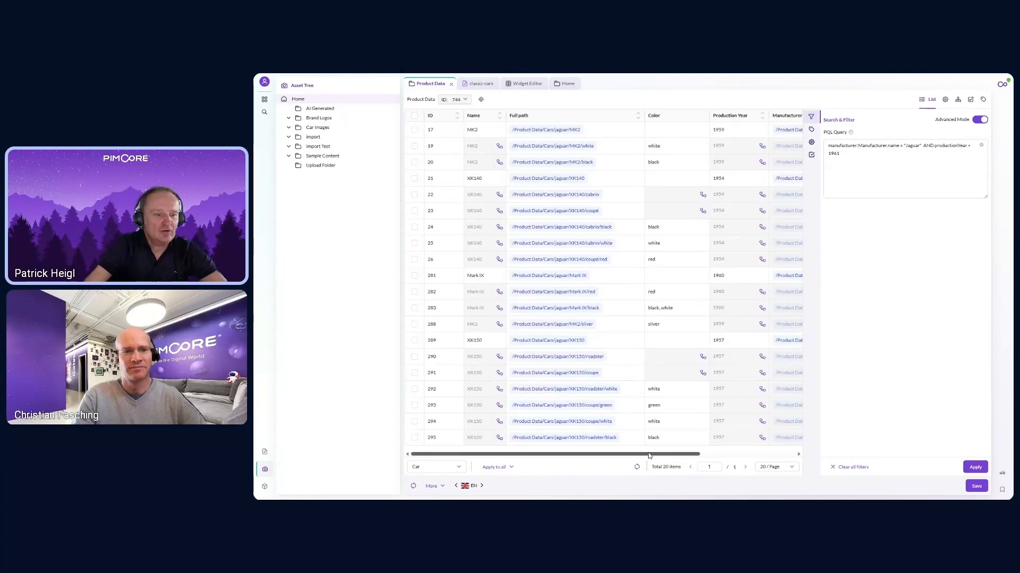
drag(649, 455, 743, 441)
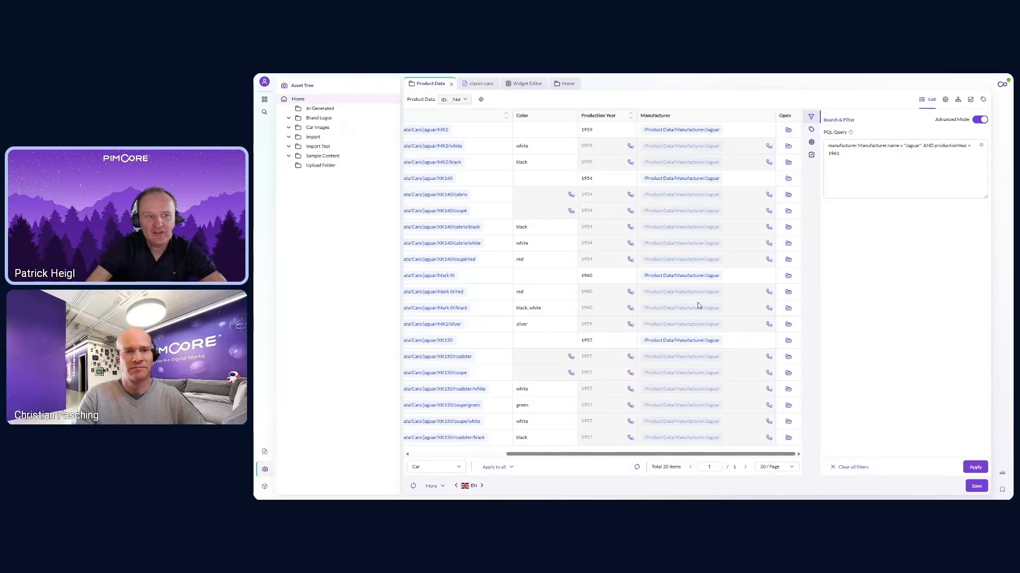
drag(722, 456, 700, 455)
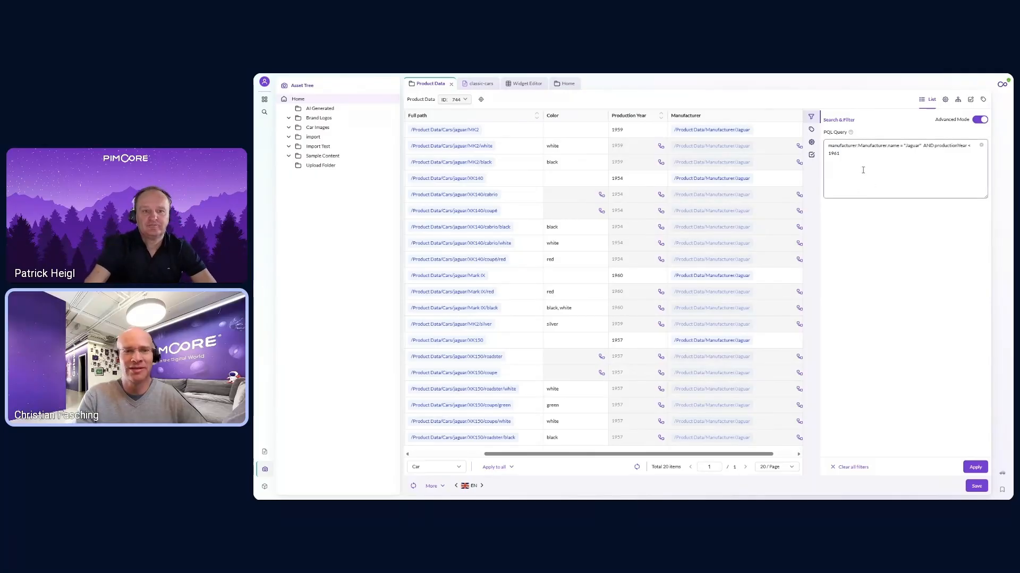
Step: Replace the car filter with gallery:Asset.fullPath LIKE "/Car Images/vw/*" and apply it
double_click(830, 153)
key(ctrl+a)
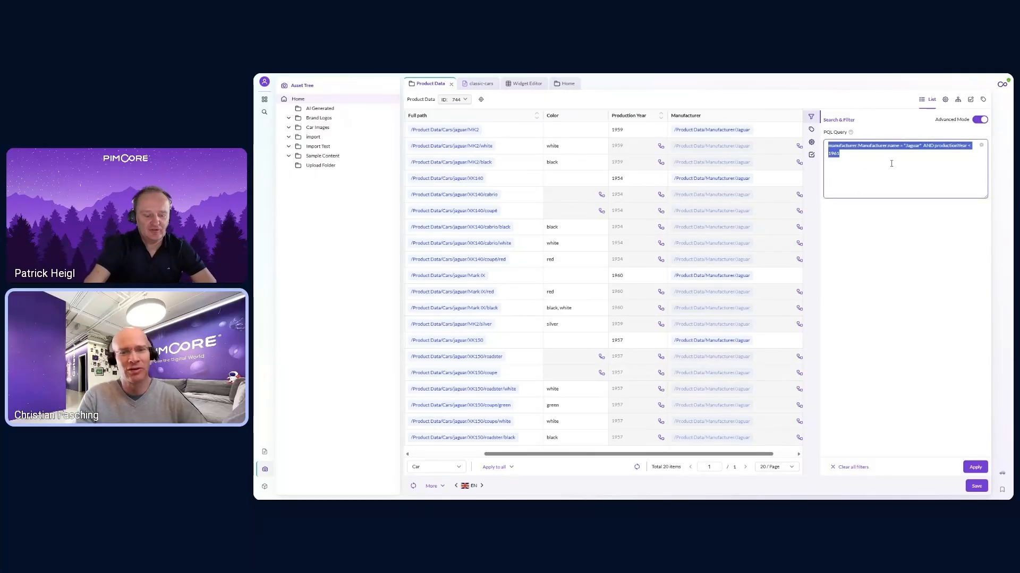
text(gallery:Asset.fullPath LIKE "/Car Images/vw/*")
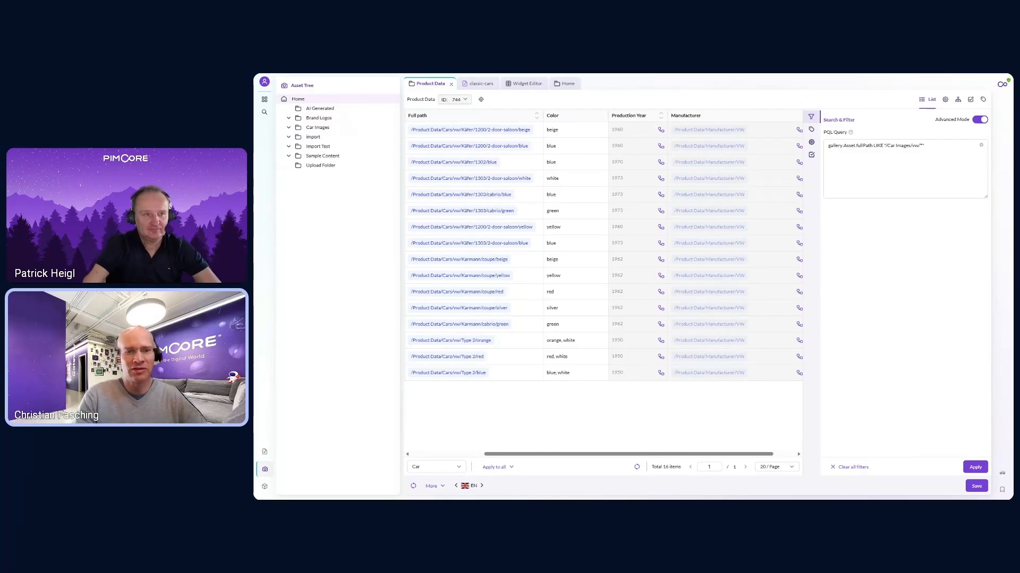
Step: Filter the Home assets in advanced mode with the PQL query Misc.recheckDate >= 'now' and Misc.recheckDate <= 'now+7d/d'
click(567, 85)
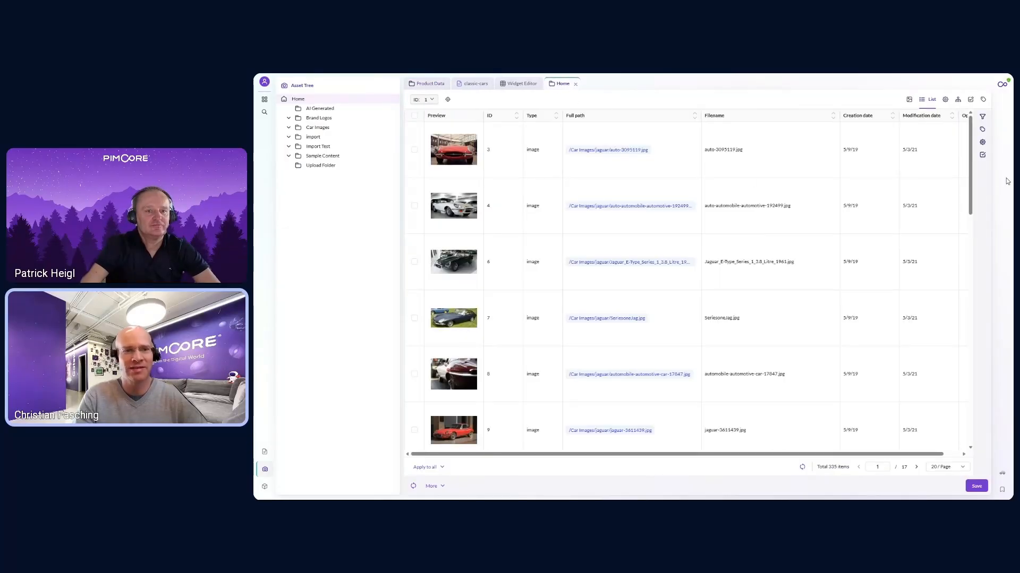
click(982, 117)
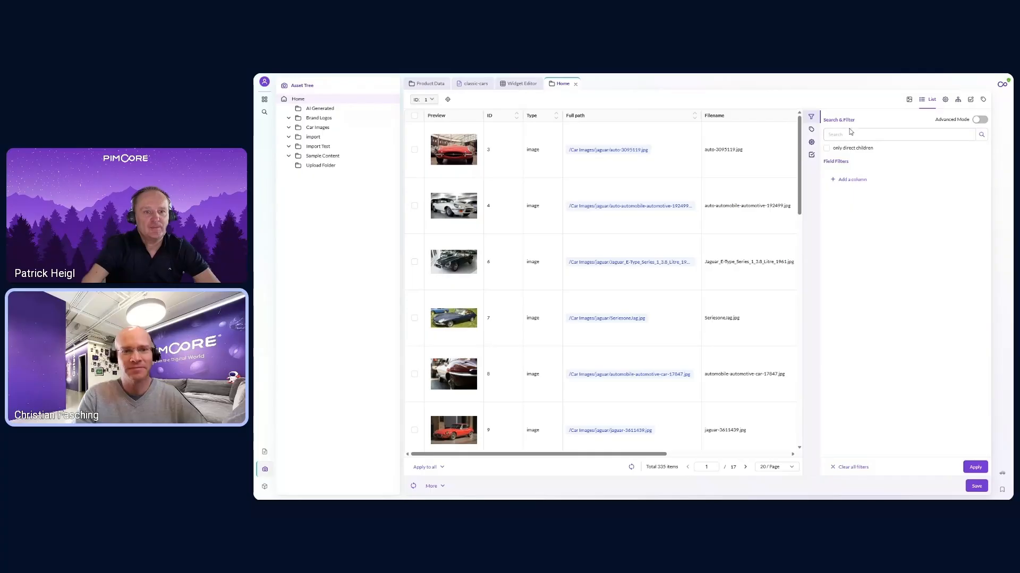
click(978, 120)
click(860, 152)
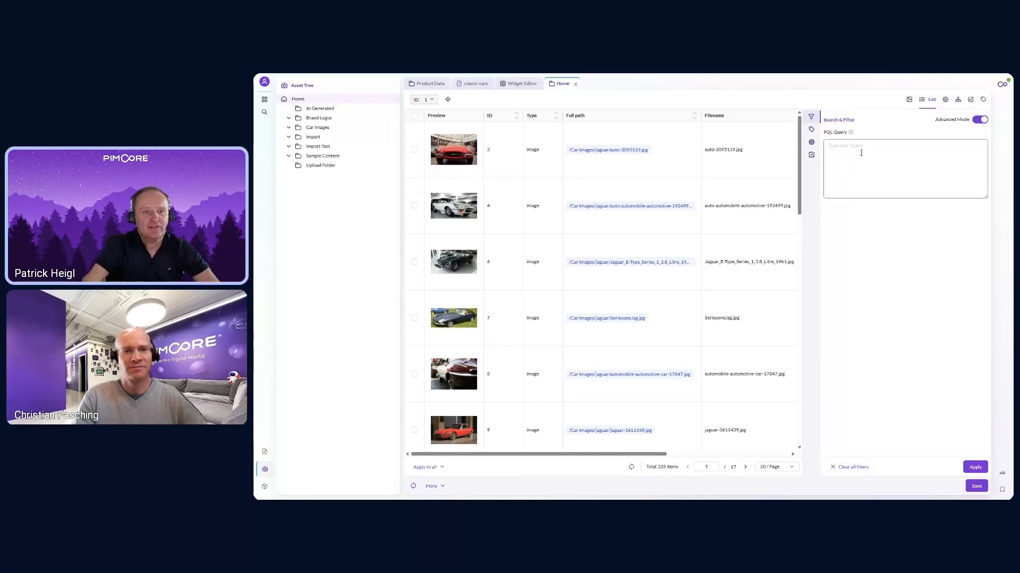
text(Misc.recheckDate >= 'now' and Misc.recheckDate <= 'now+7d/d')
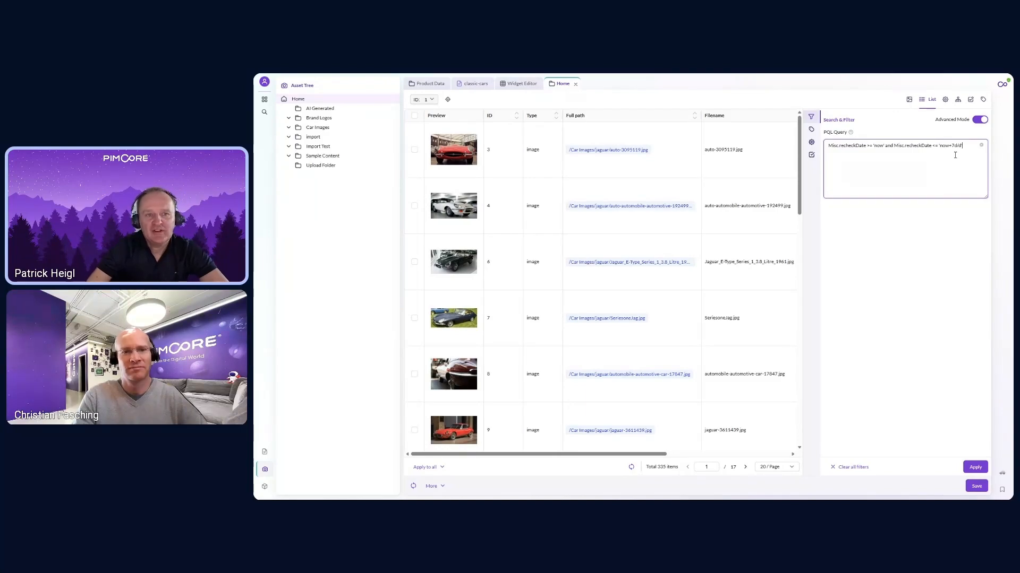
click(975, 467)
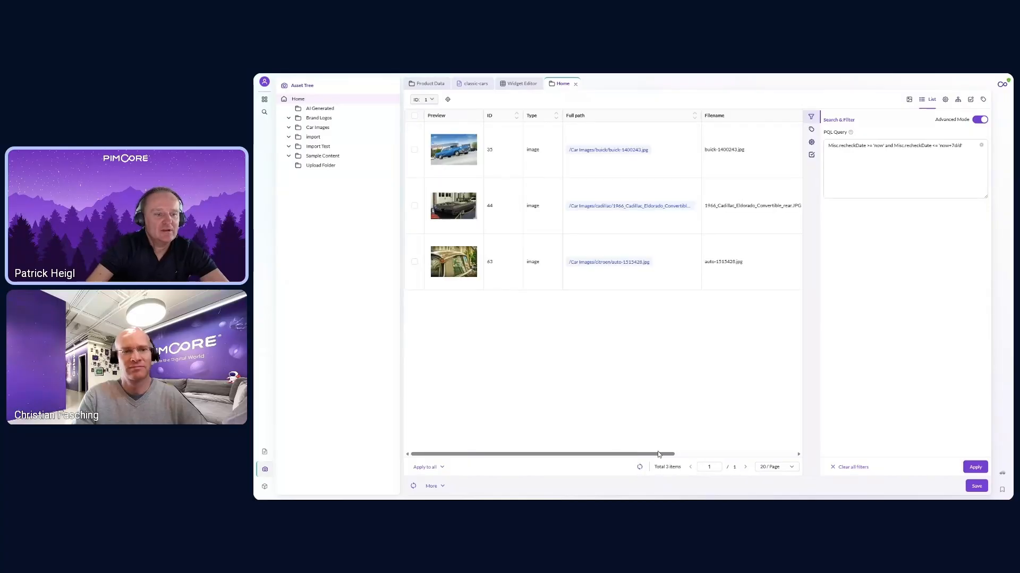
Step: Add the Misc.recheckDate column to the asset grid configuration, place it before Full path and apply it
mouse_move(661, 454)
mouse_down()
mouse_move(774, 456)
mouse_move(660, 456)
mouse_up()
click(812, 142)
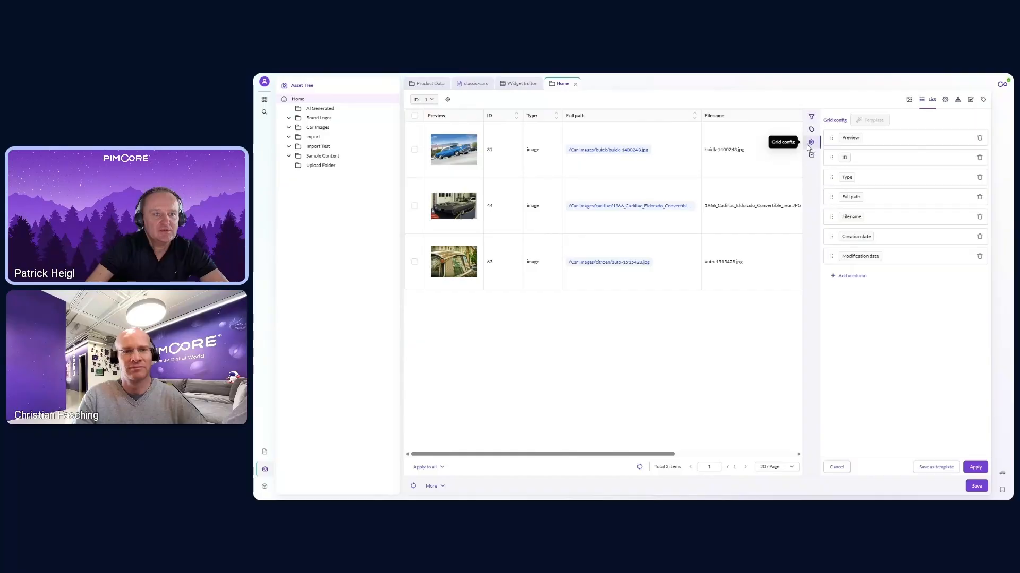
click(855, 277)
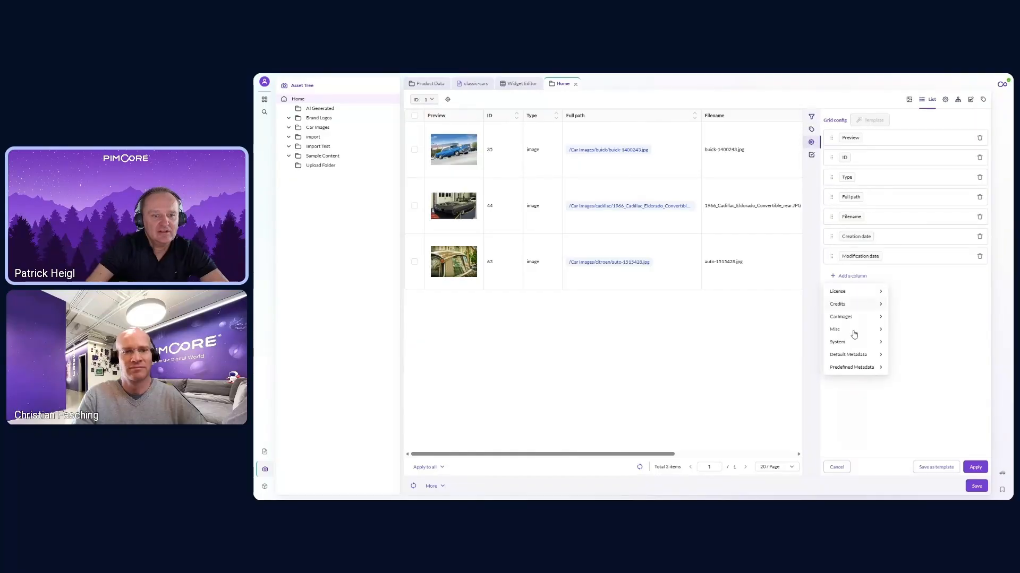
mouse_move(853, 332)
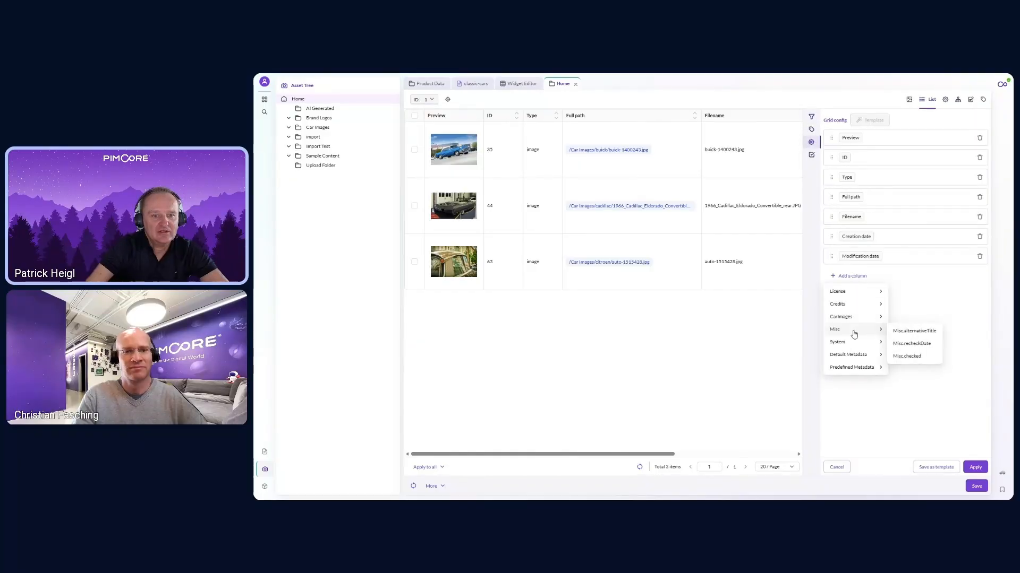
click(916, 346)
drag(831, 276, 843, 197)
click(975, 467)
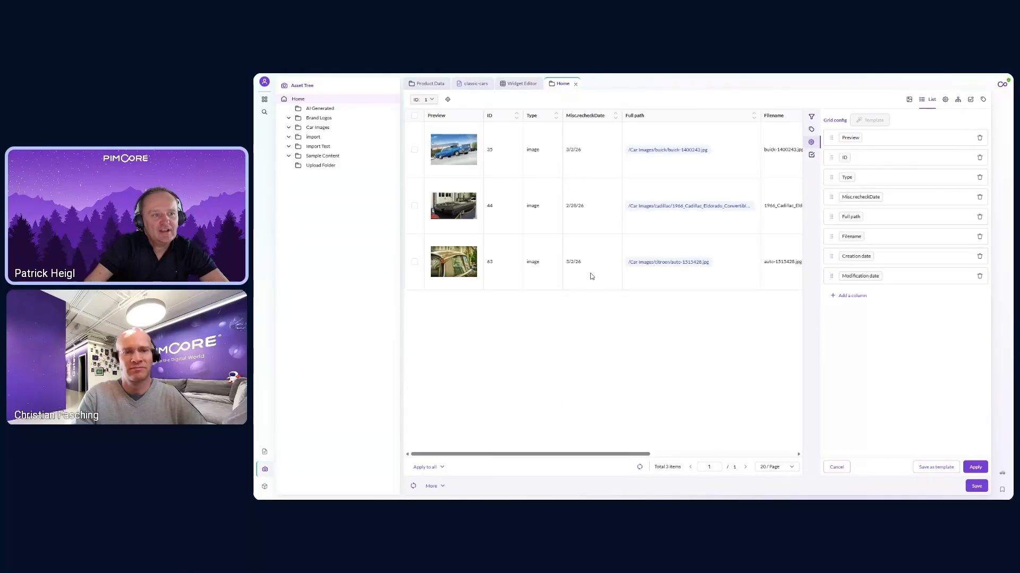
Step: Open the PQL documentation from the asset grid's query filter and read its syntax, operators, brackets, relation filters and field names sections
click(811, 116)
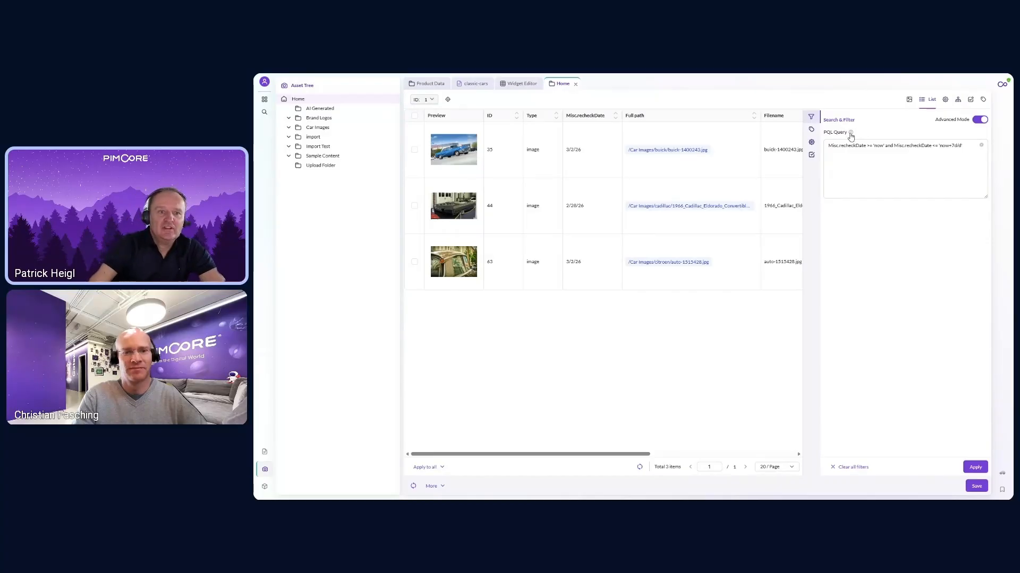
click(829, 121)
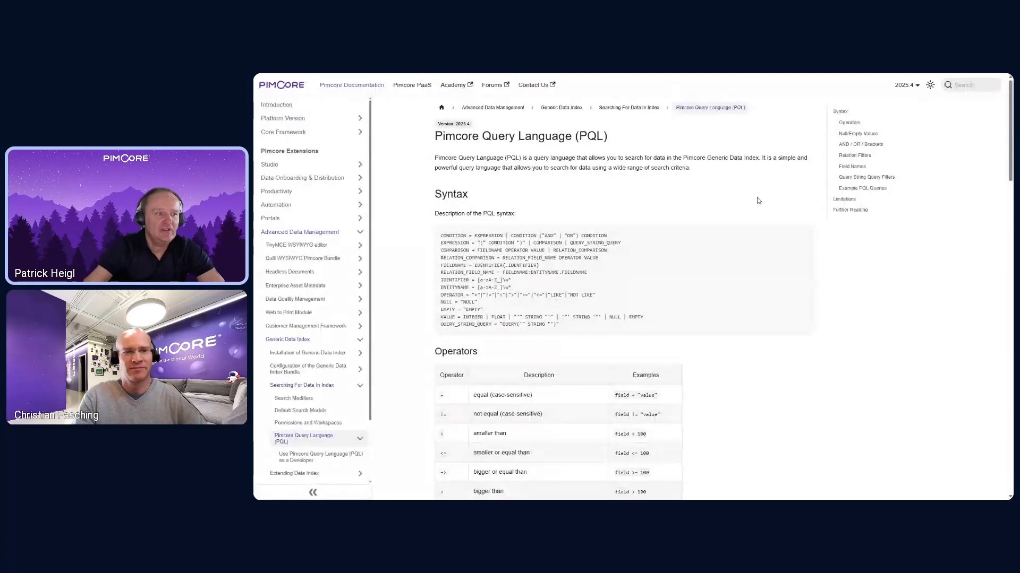
scroll(605, 202, down, 2)
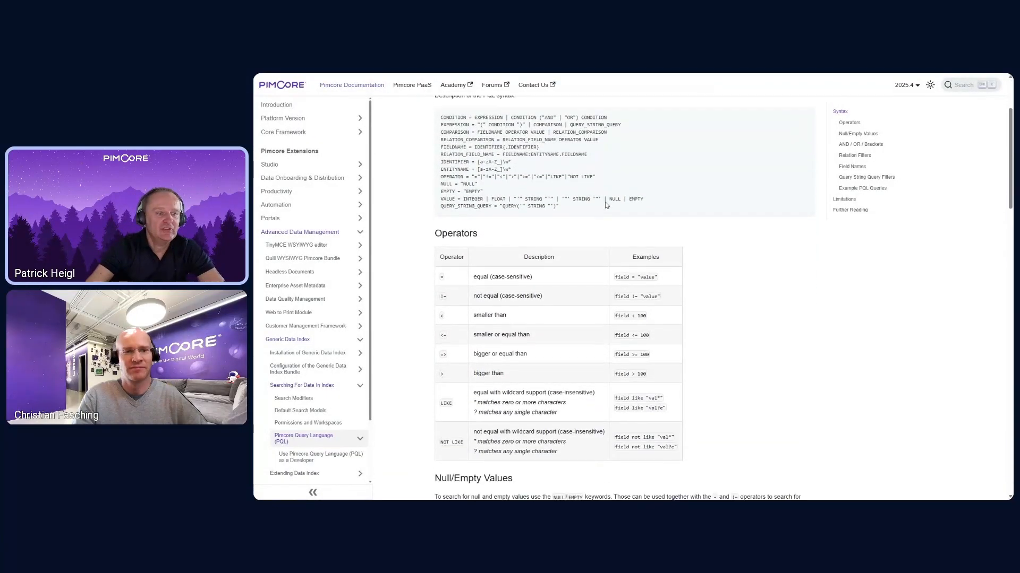
scroll(589, 205, down, 3)
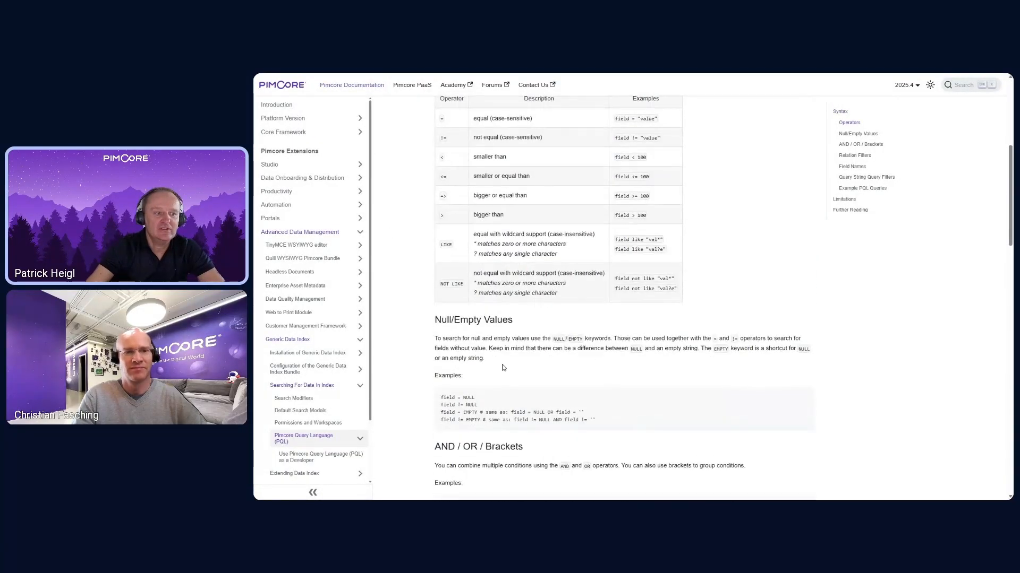
scroll(701, 276, down, 3)
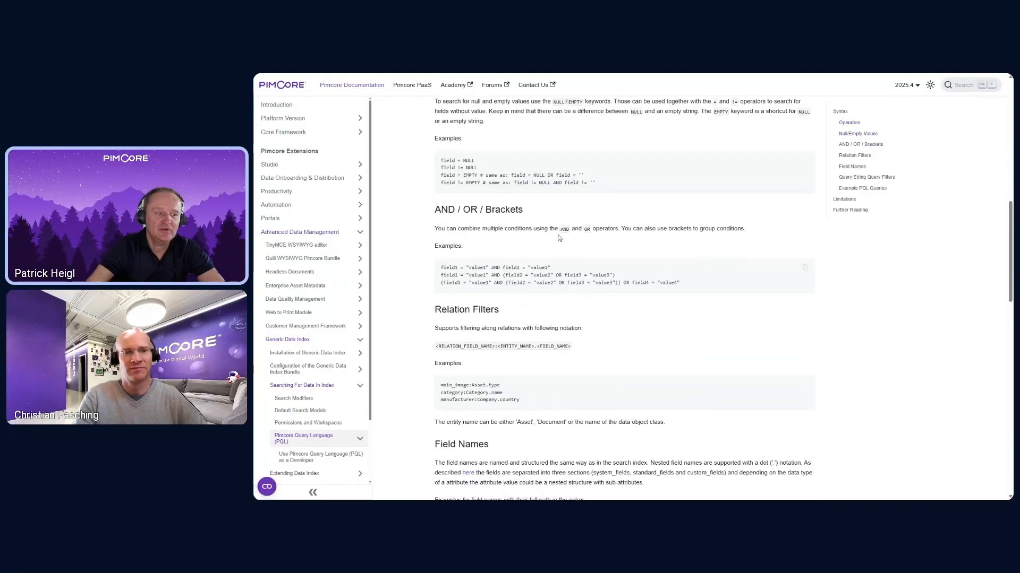
scroll(658, 274, down, 1)
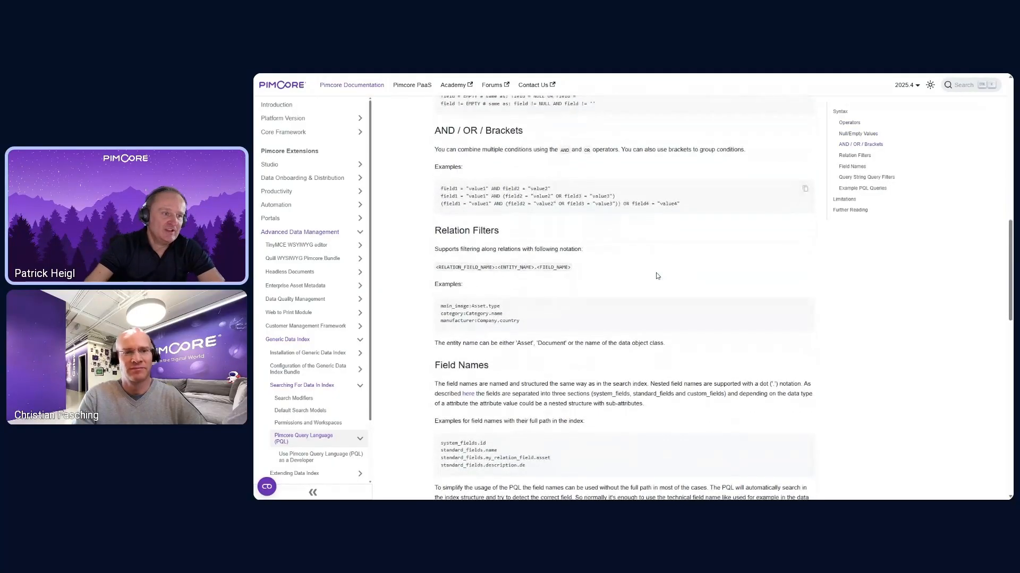
scroll(735, 258, down, 2)
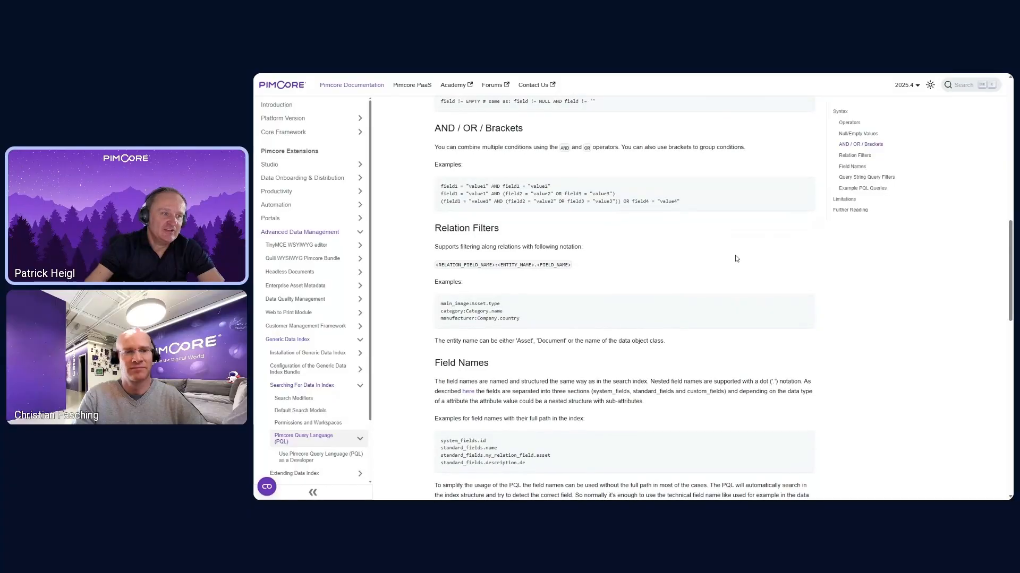
scroll(736, 259, down, 1)
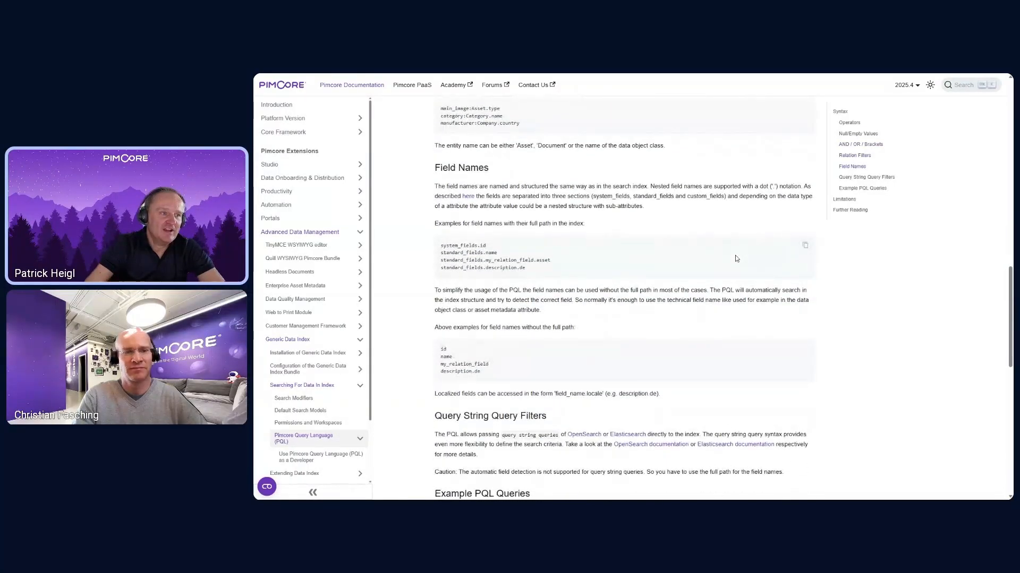
scroll(727, 238, down, 1)
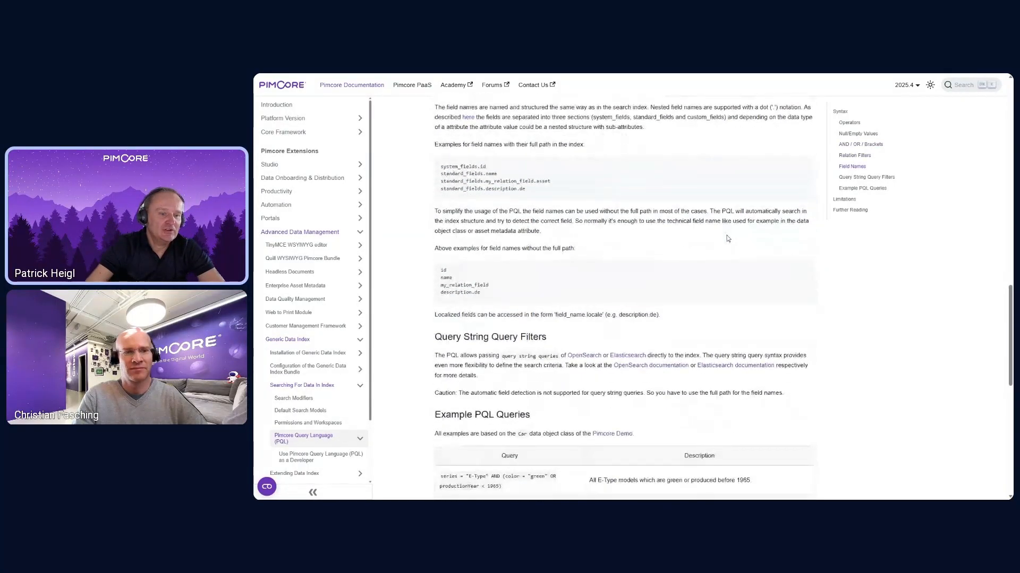